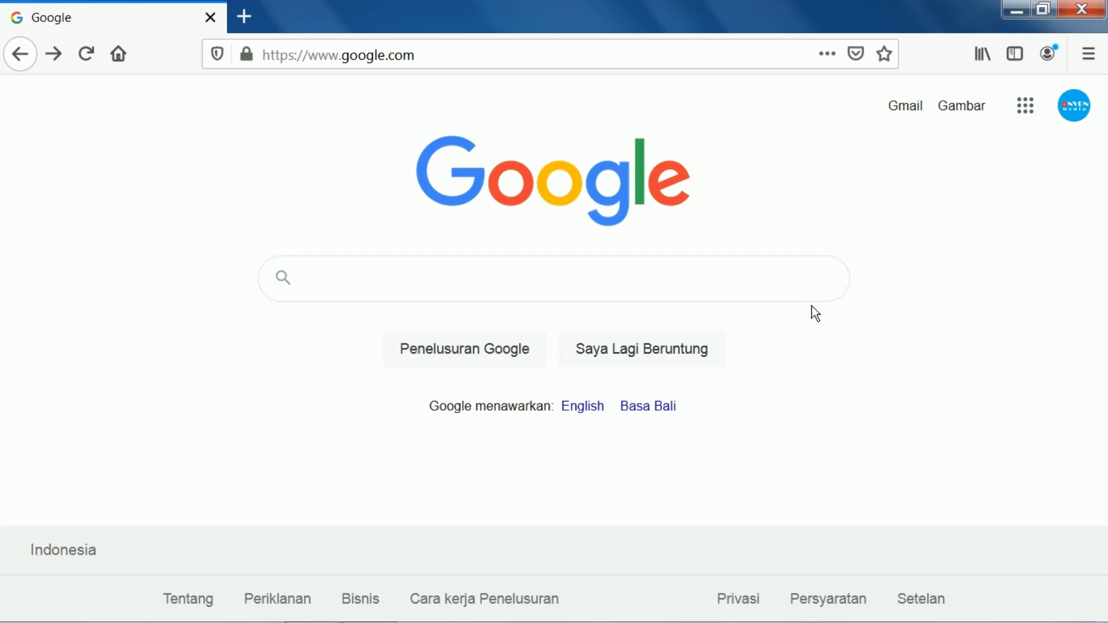
- Search Google for "brainly" and open the Brainly.co.id website from the results
click(318, 284)
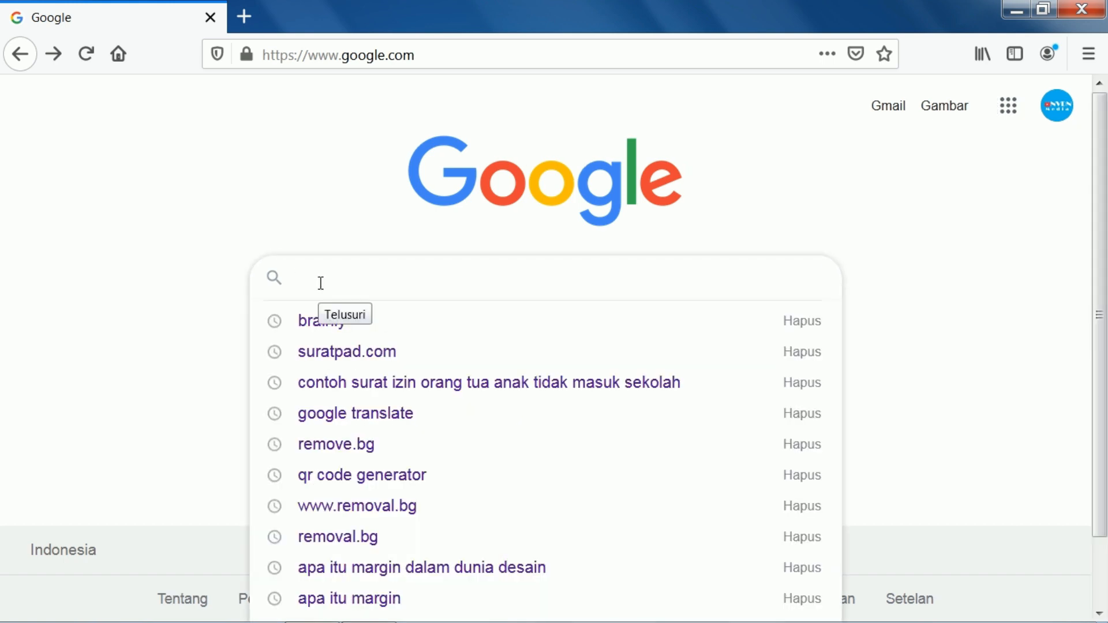
text(brainly)
click(336, 321)
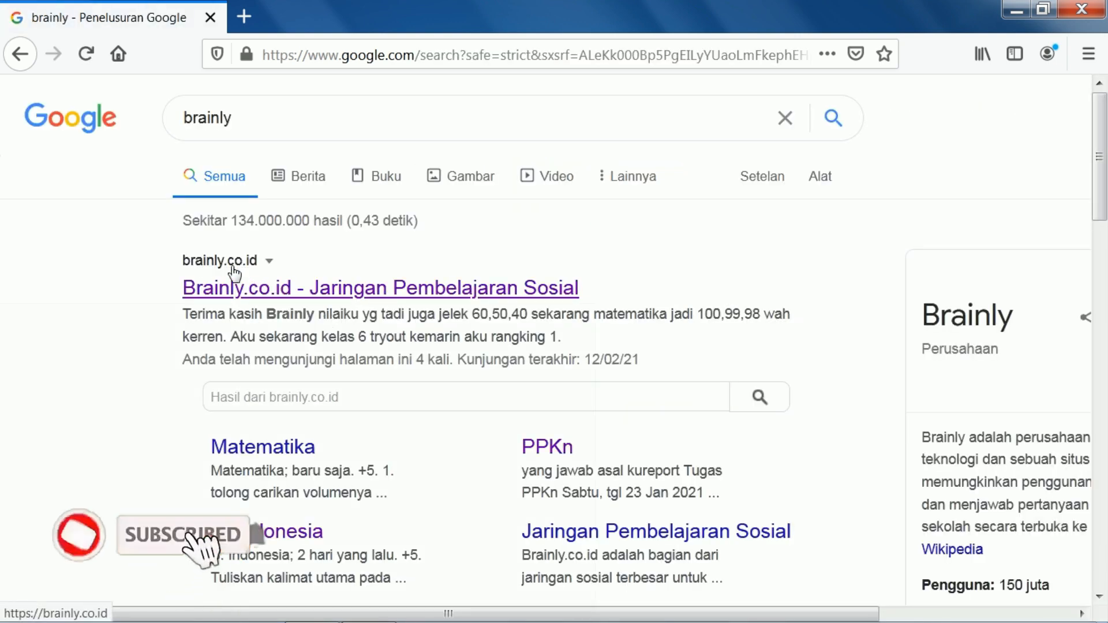
click(300, 292)
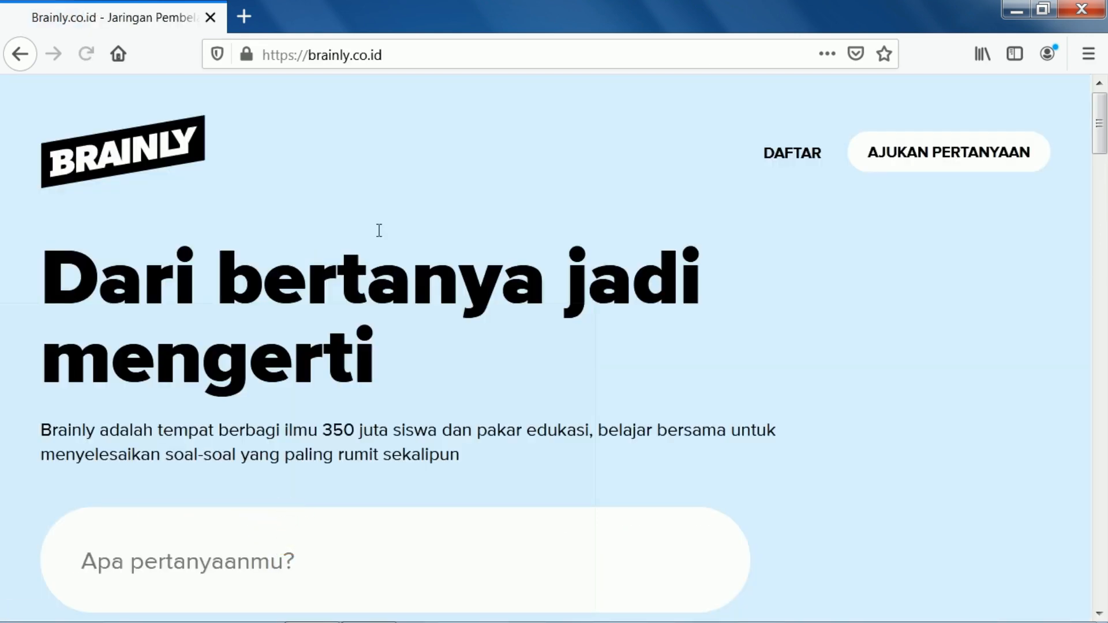
- Sign in to Brainly through Google, using the second account listed in the account chooser
scroll(1106, 144, down, 4)
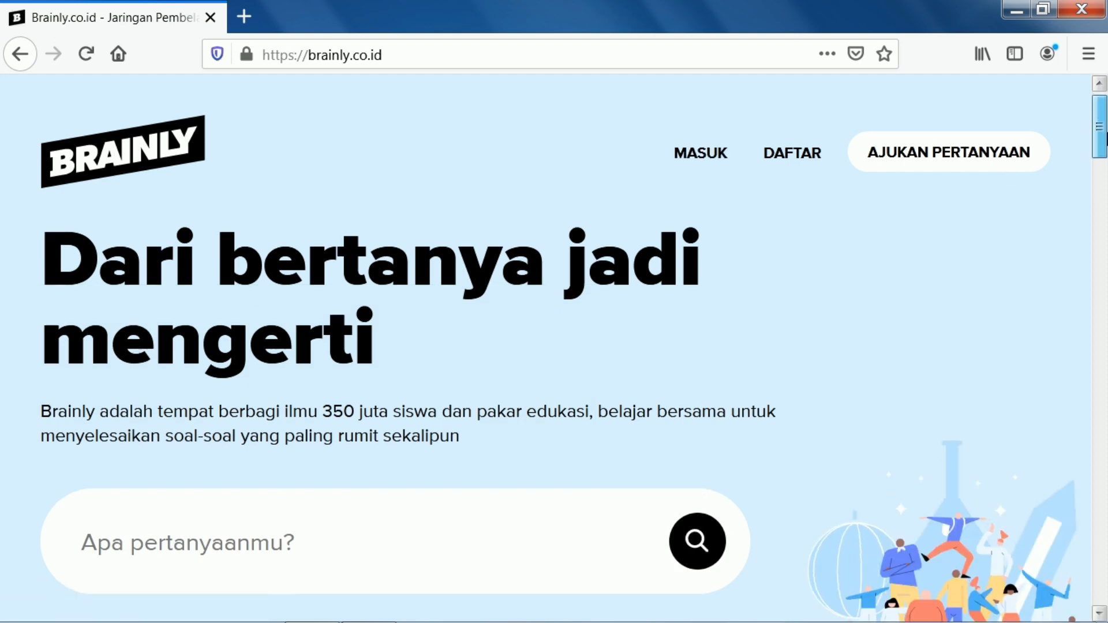
scroll(1106, 163, up, 4)
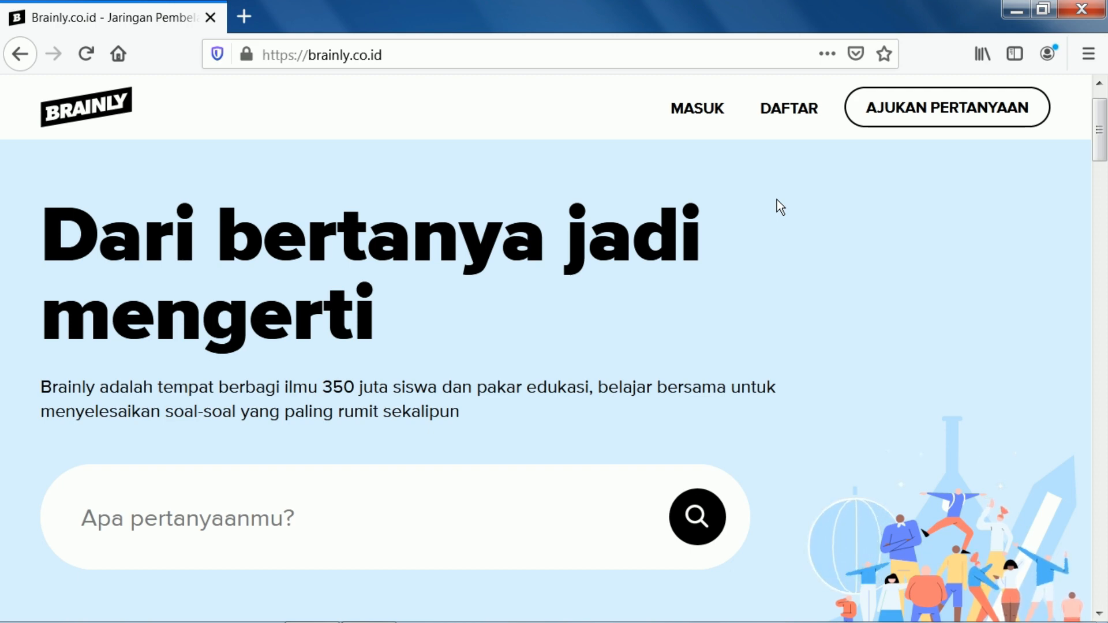
click(697, 113)
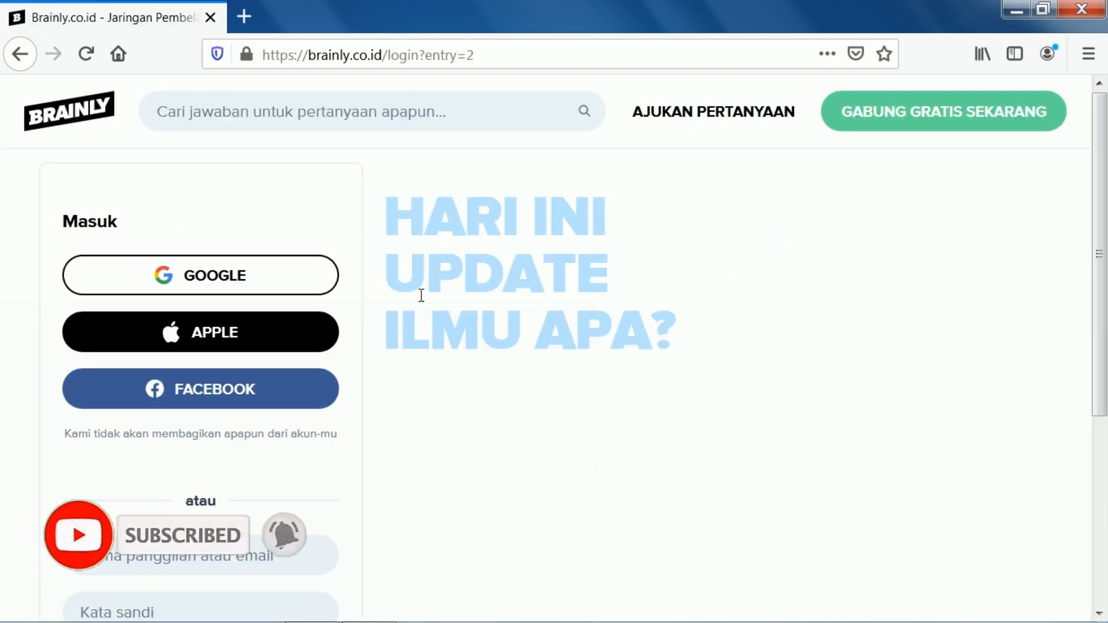
click(240, 266)
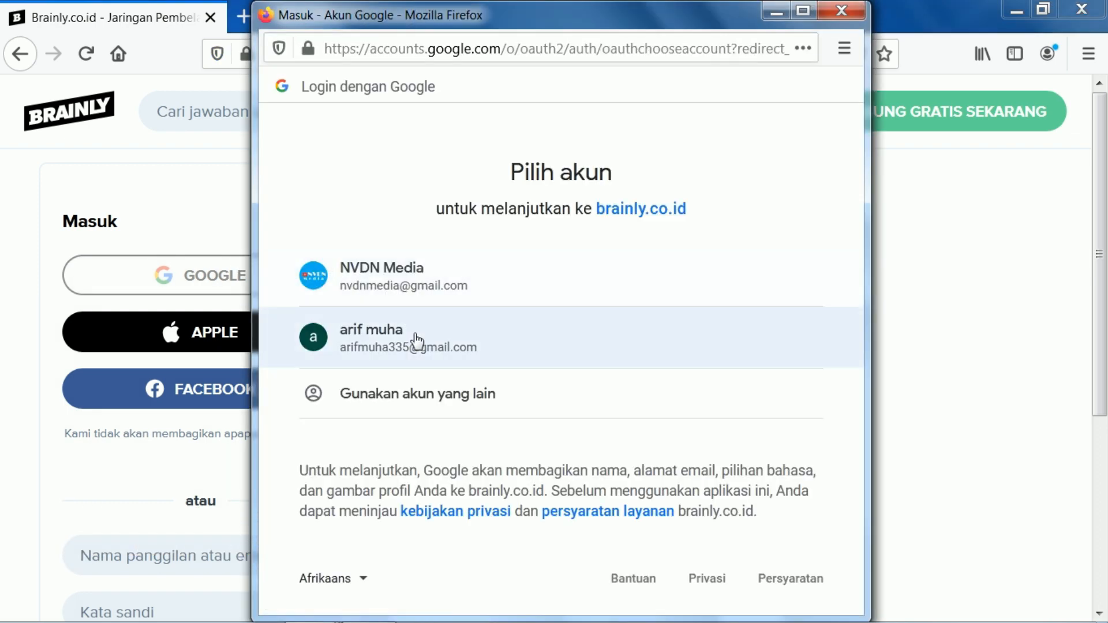
click(412, 338)
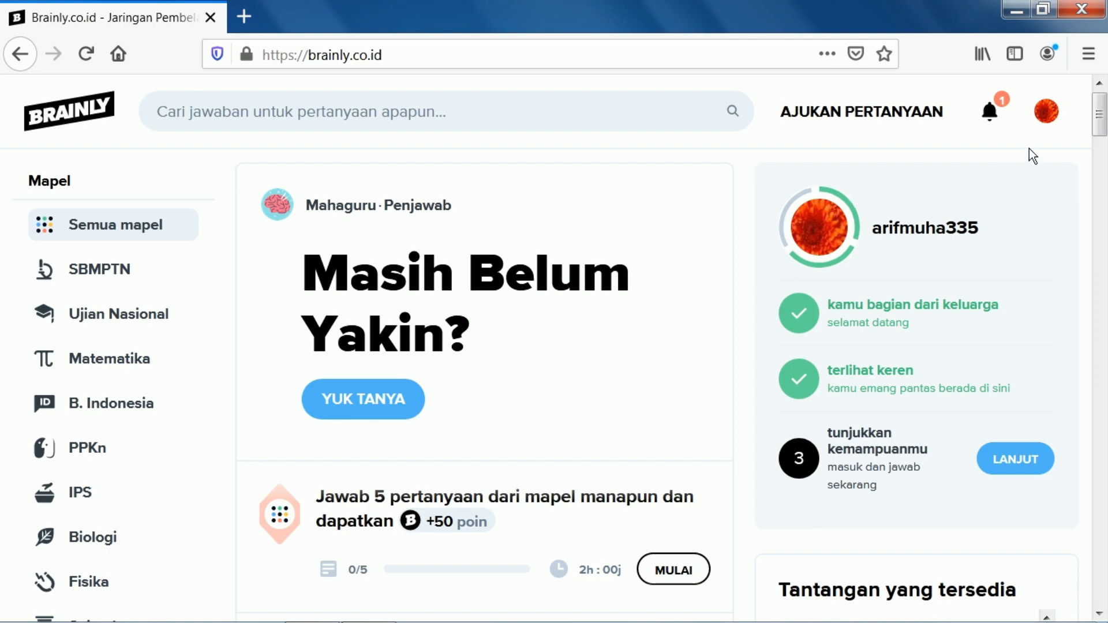
- Look through the Brainly home page: the subject list, the unanswered questions with their points, the available challenges and the top-user ranking
mouse_move(1105, 115)
mouse_down()
mouse_move(1105, 197)
mouse_move(1104, 113)
mouse_up()
scroll(1106, 225, down, 15)
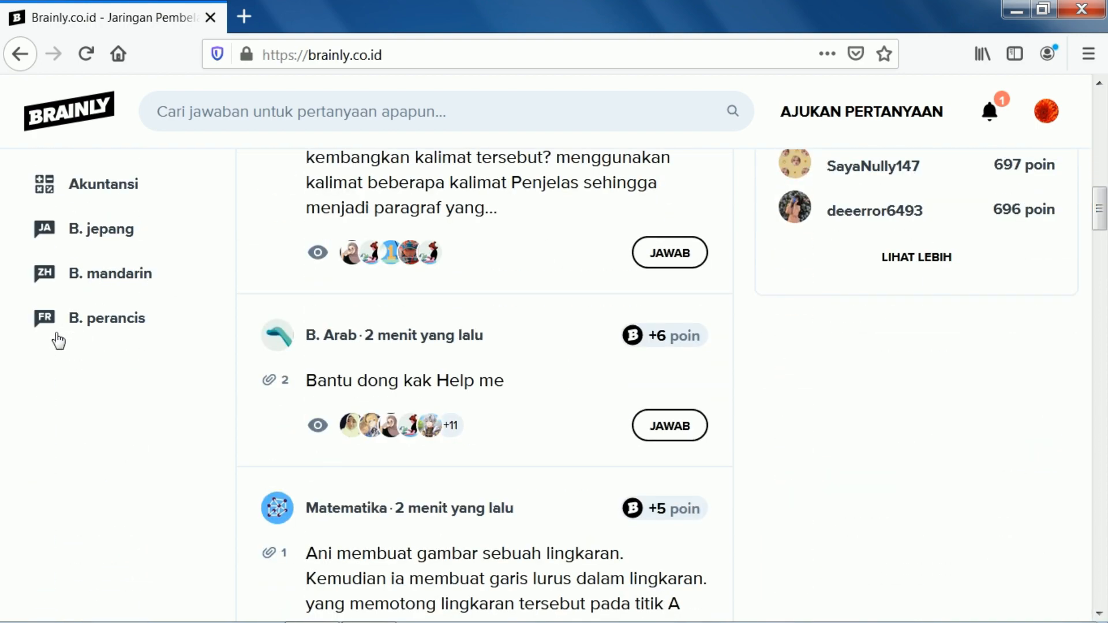
scroll(1106, 251, up, 15)
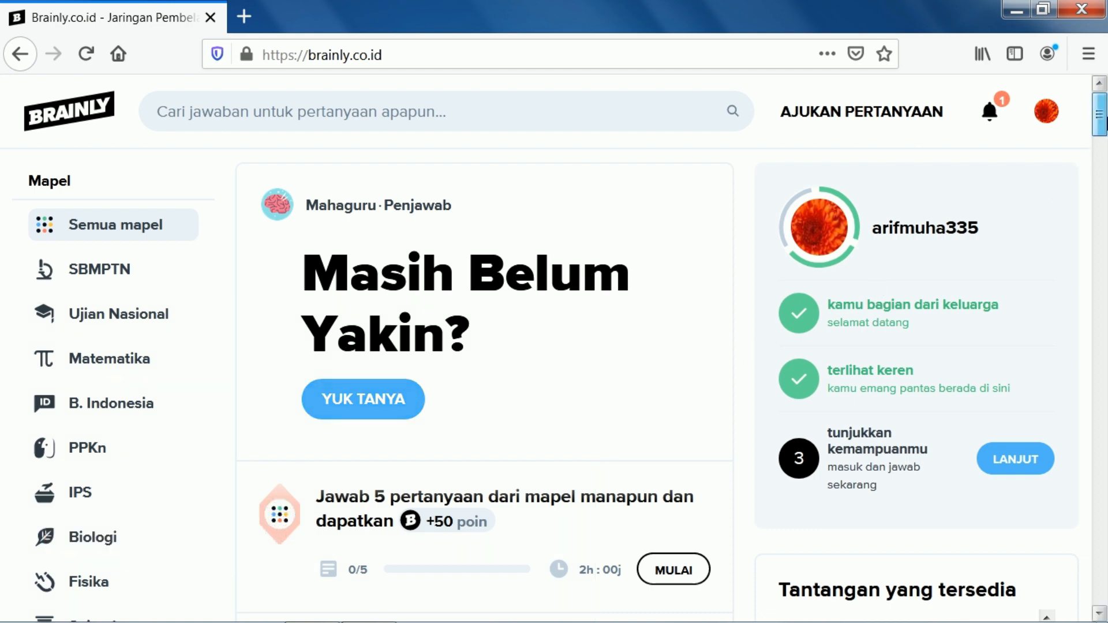
drag(1105, 120, 1105, 260)
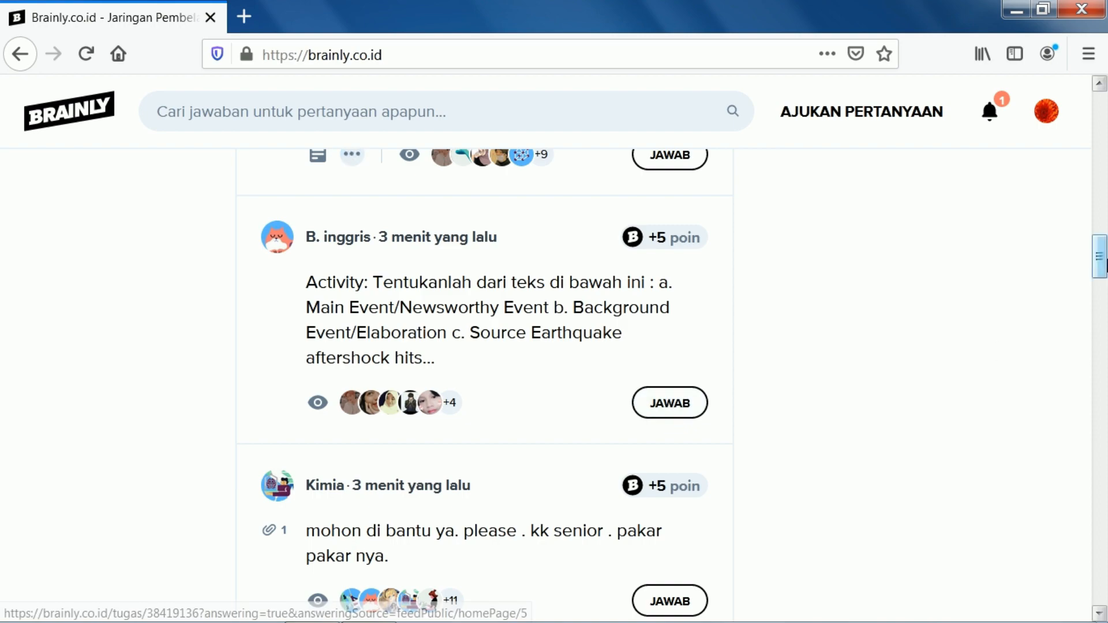
drag(1105, 259, 1107, 138)
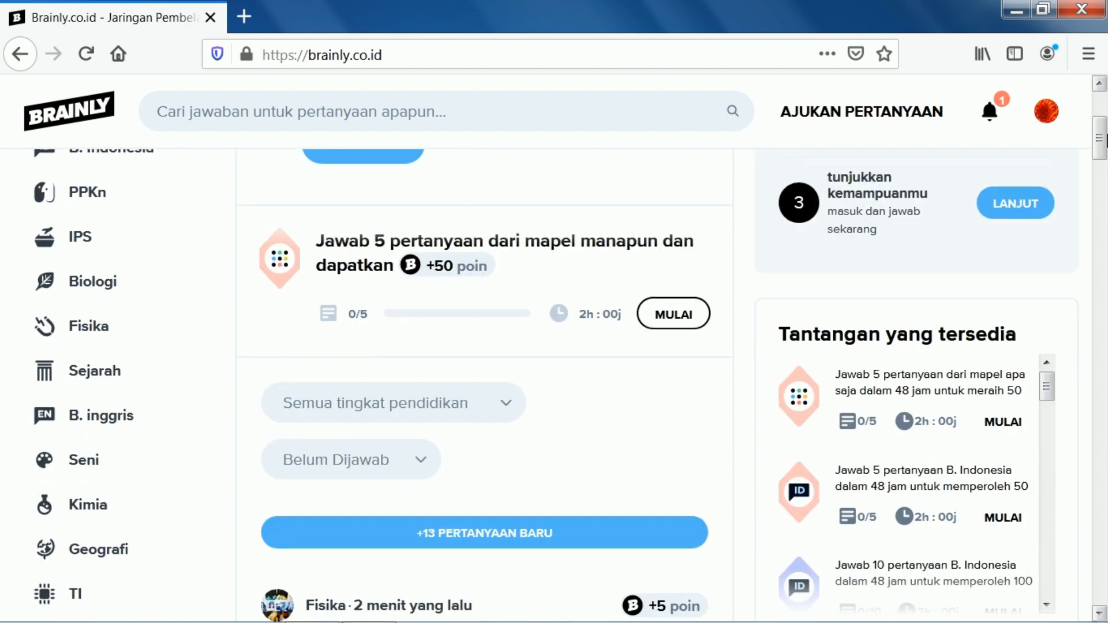
scroll(1106, 138, down, 6)
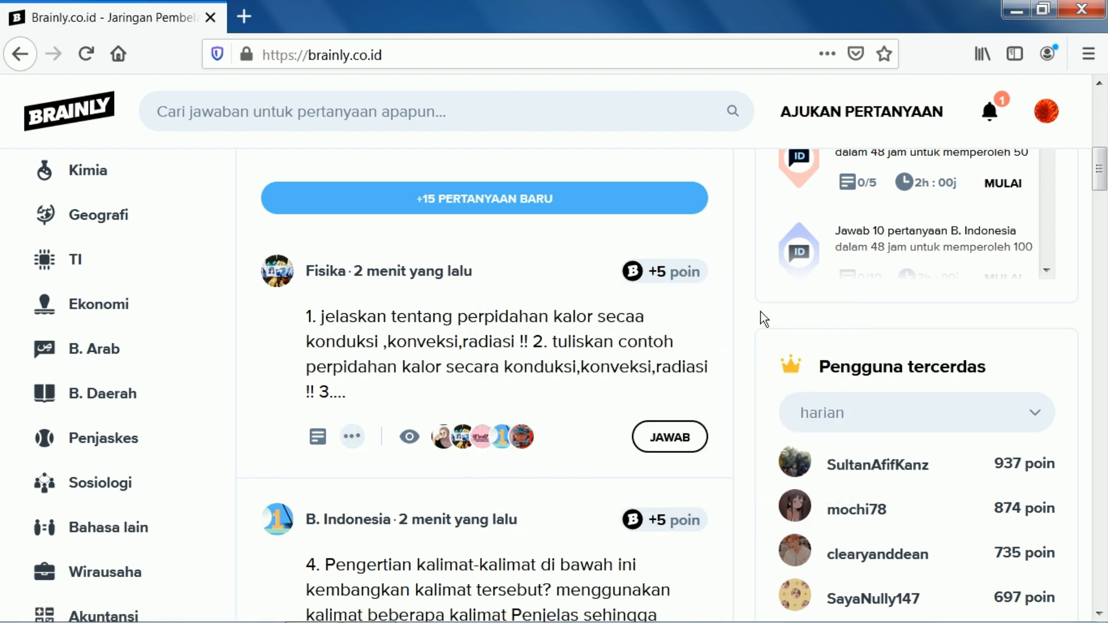
scroll(706, 192, down, 5)
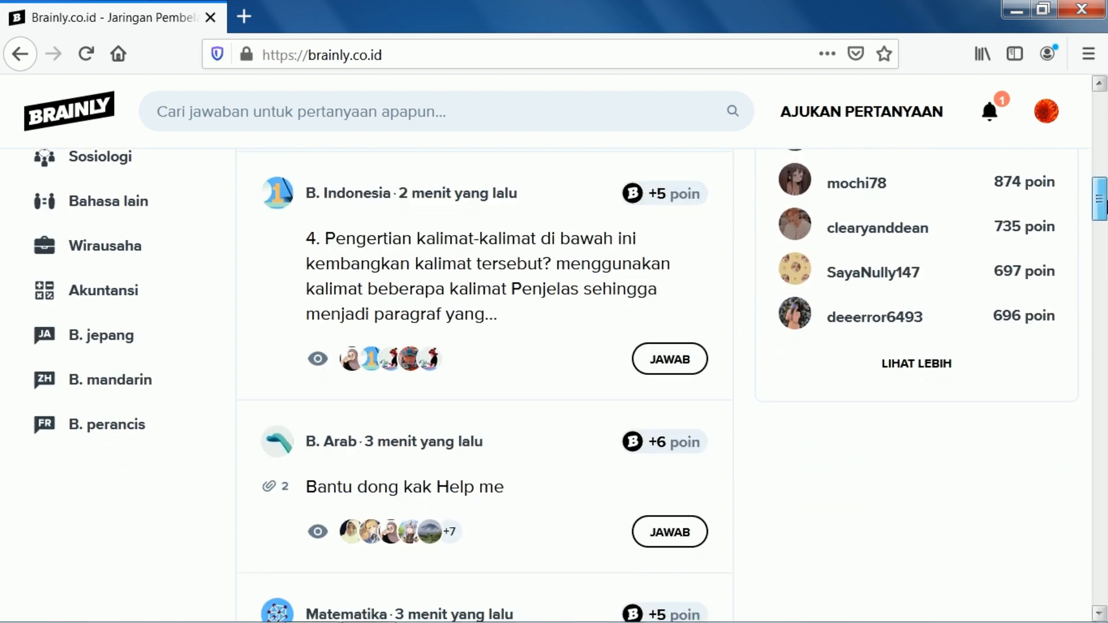
scroll(1097, 220, down, 2)
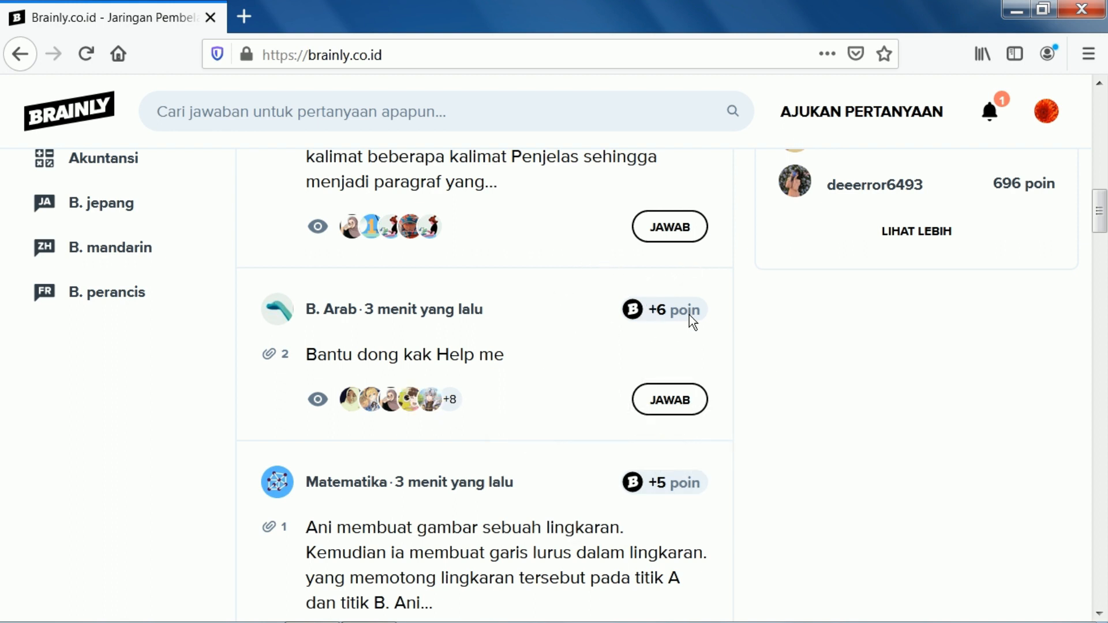
scroll(1099, 210, up, 3)
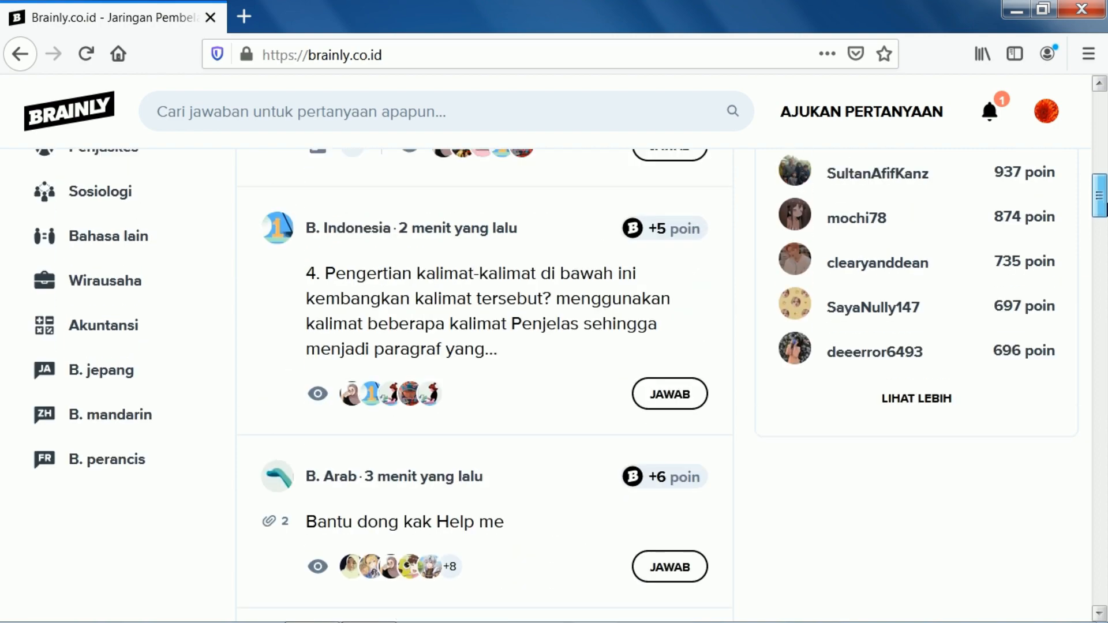
scroll(1100, 199, up, 4)
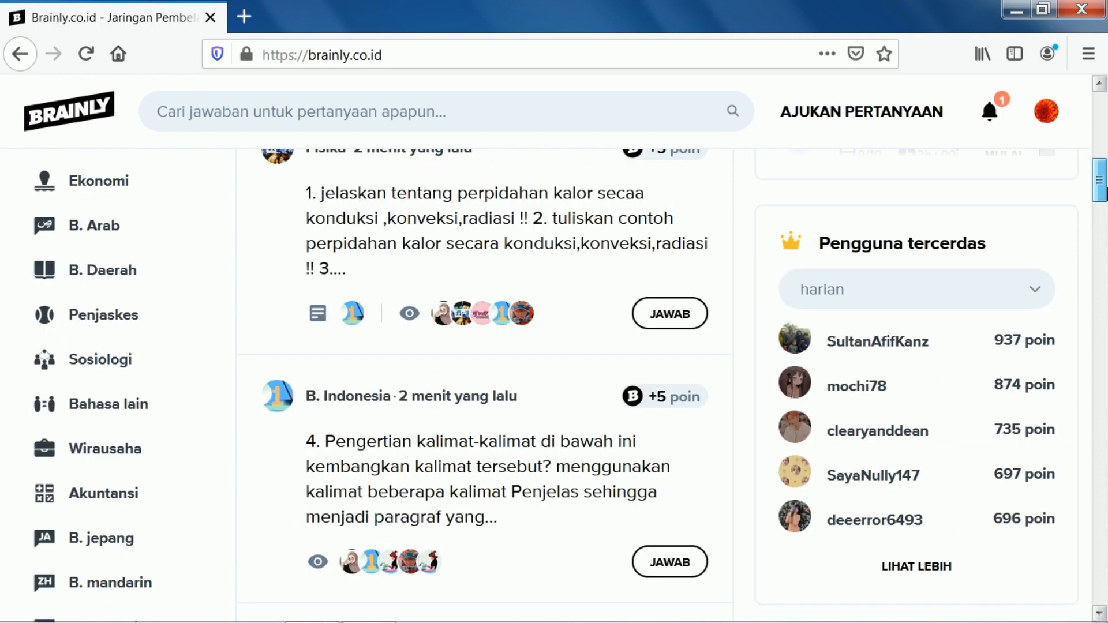
scroll(1100, 167, down, 2)
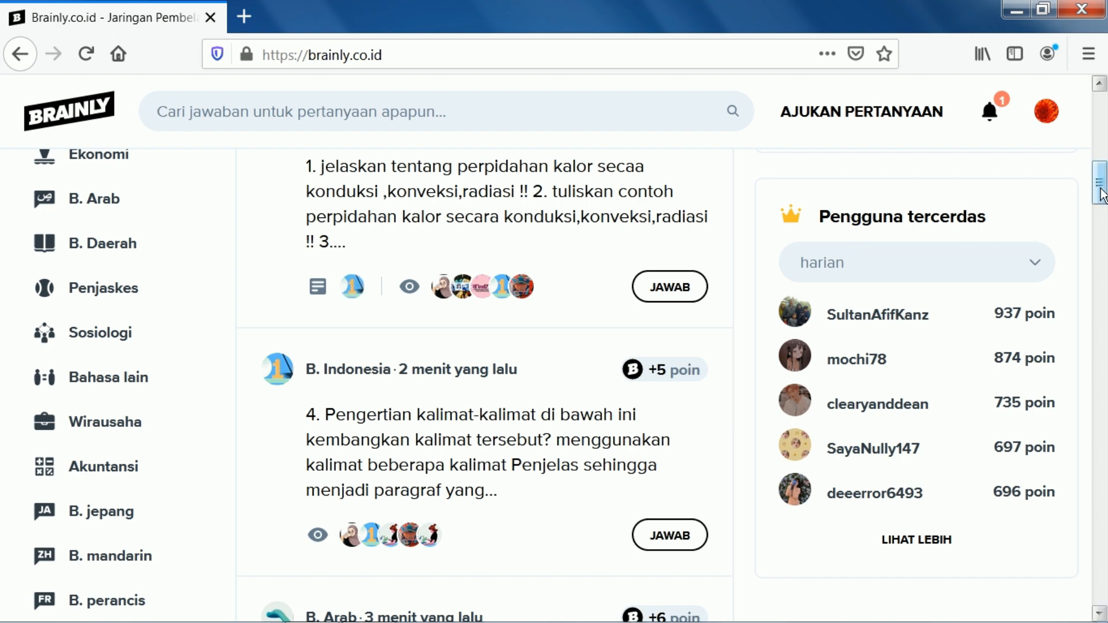
scroll(1099, 184, down, 1)
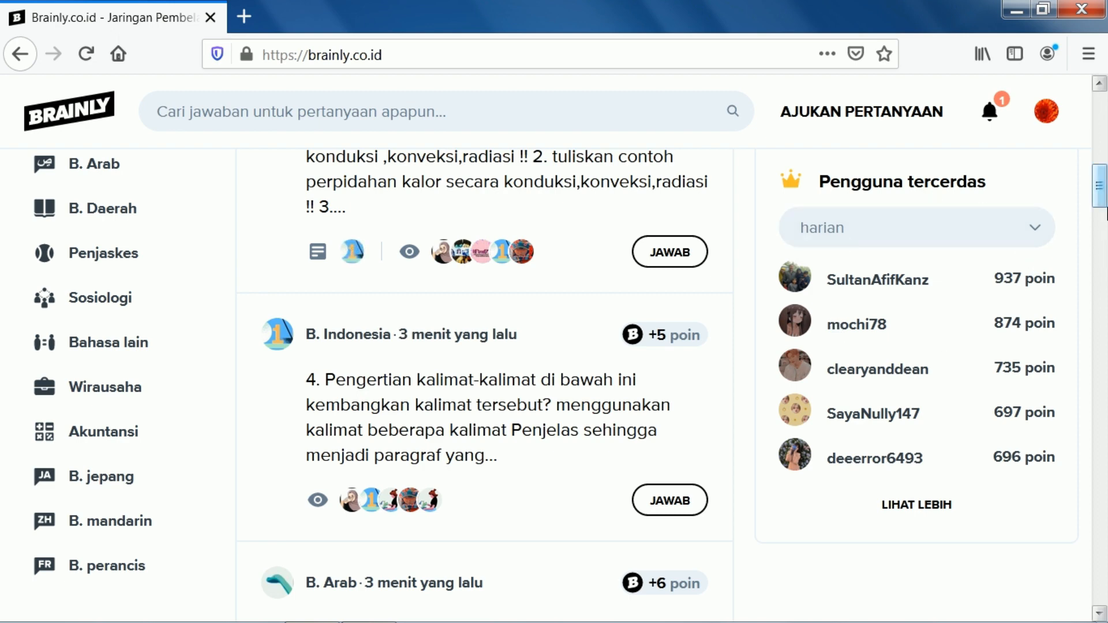
drag(1106, 197, 1105, 159)
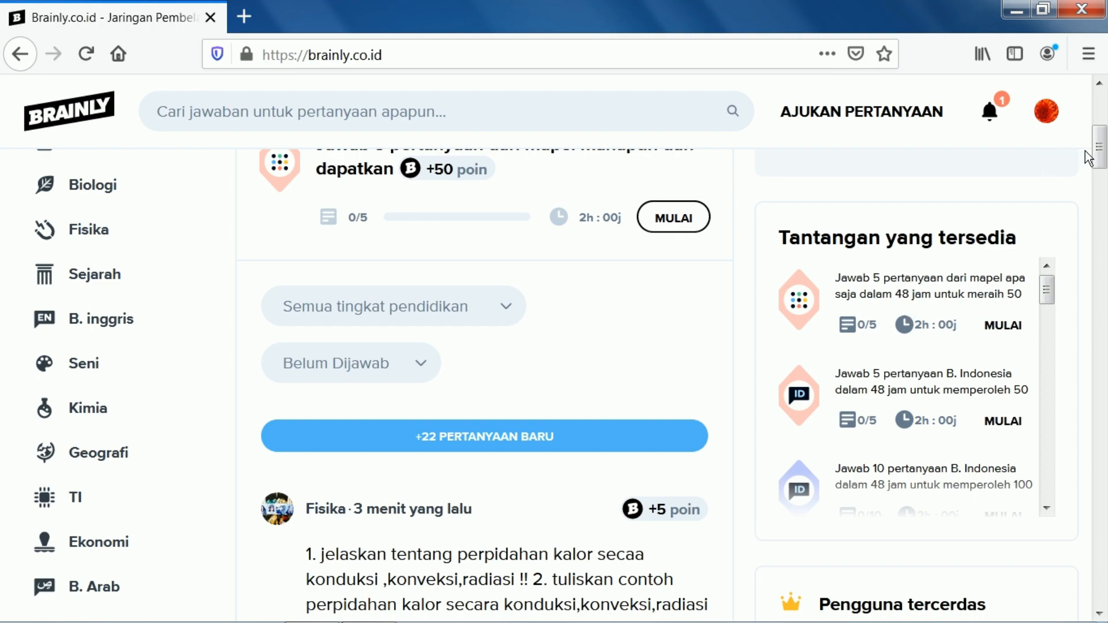
drag(1099, 151, 1103, 400)
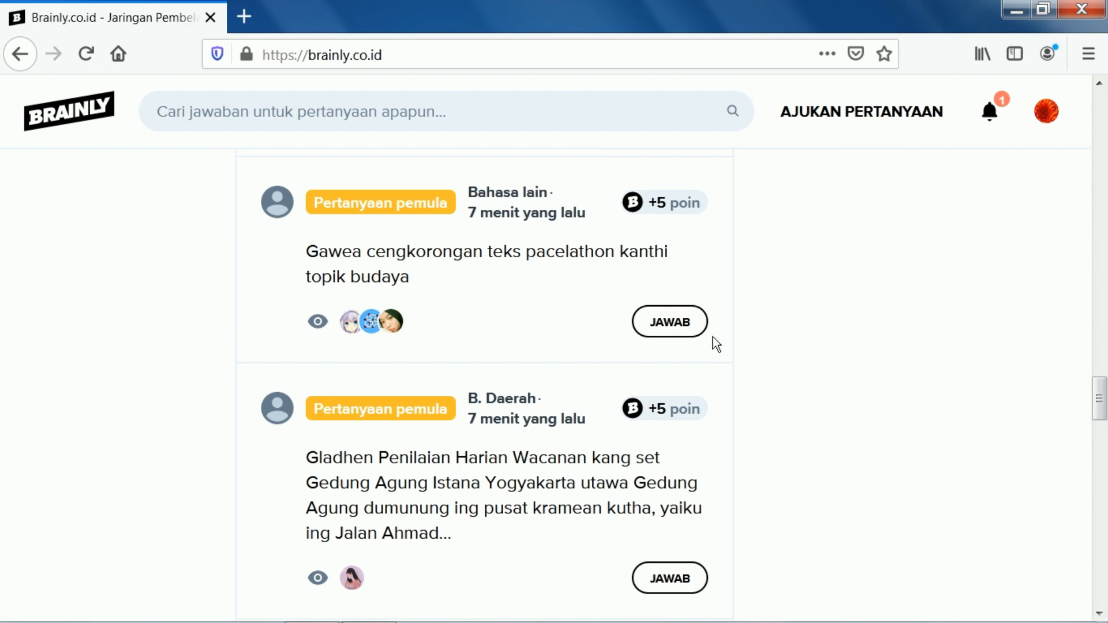
drag(1100, 399, 1105, 96)
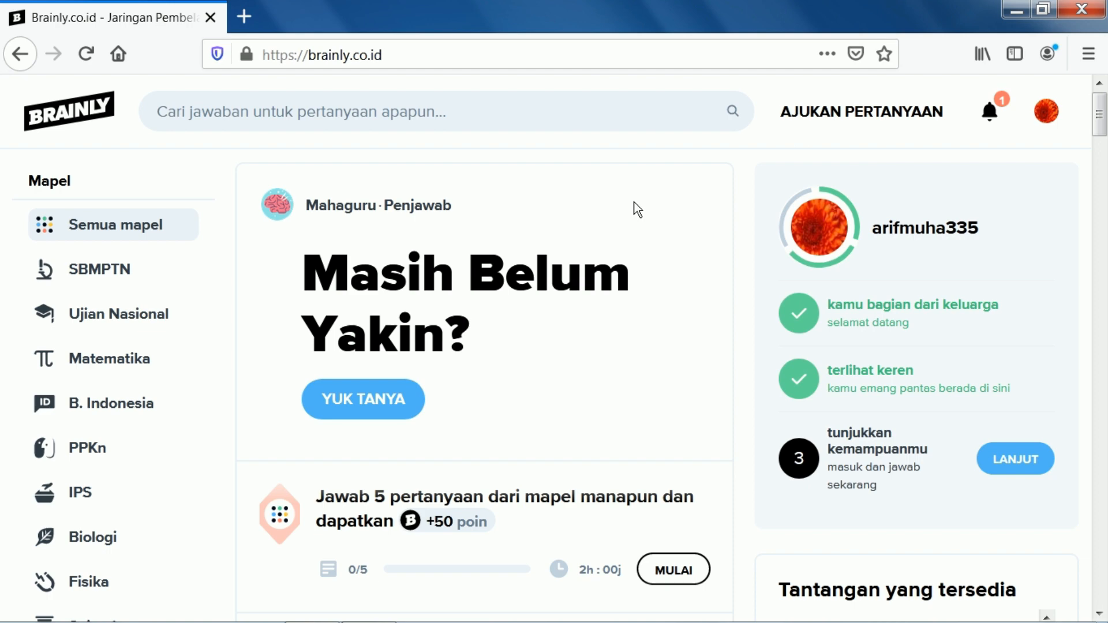
- Show only the B. Indonesia questions and look through that subject's feed and ranking
click(85, 406)
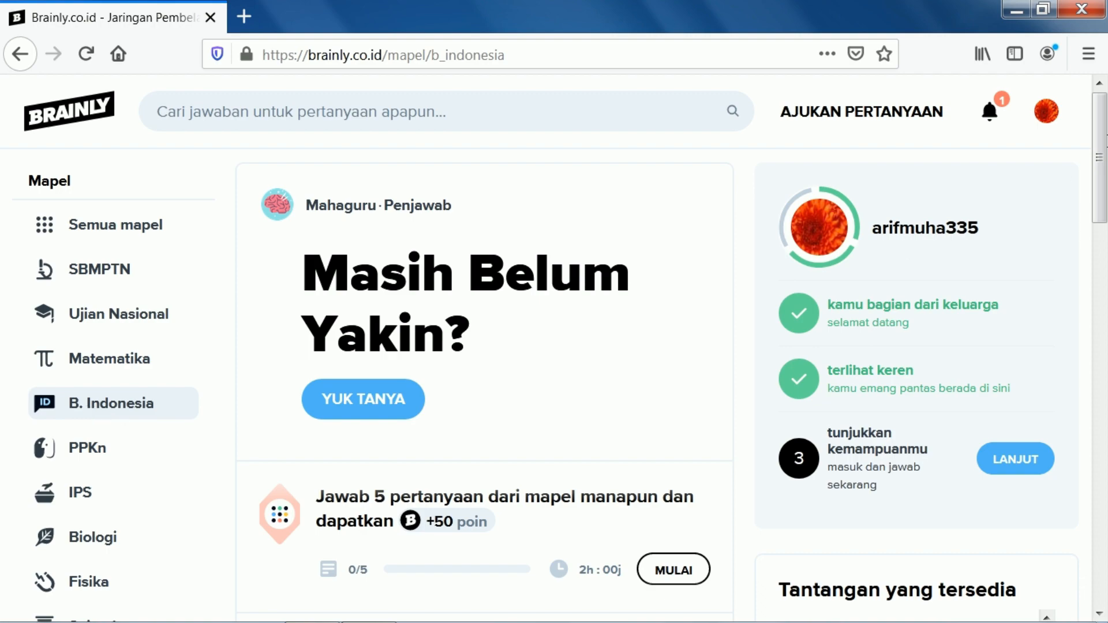
drag(1107, 136, 1107, 113)
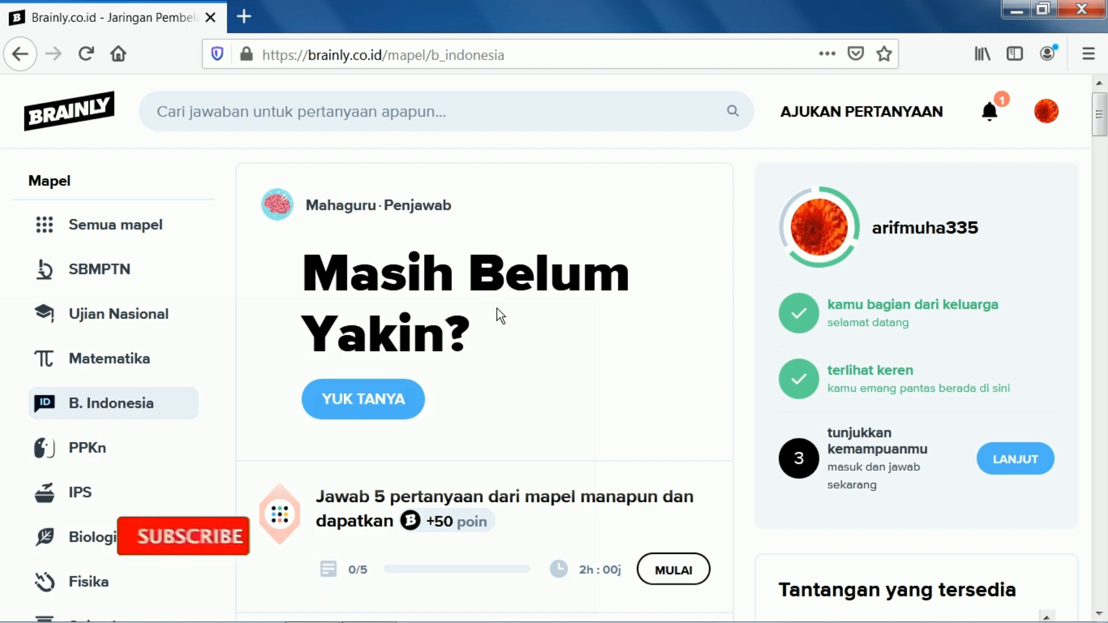
mouse_move(1107, 134)
mouse_down()
mouse_move(1107, 156)
mouse_move(1107, 112)
mouse_up()
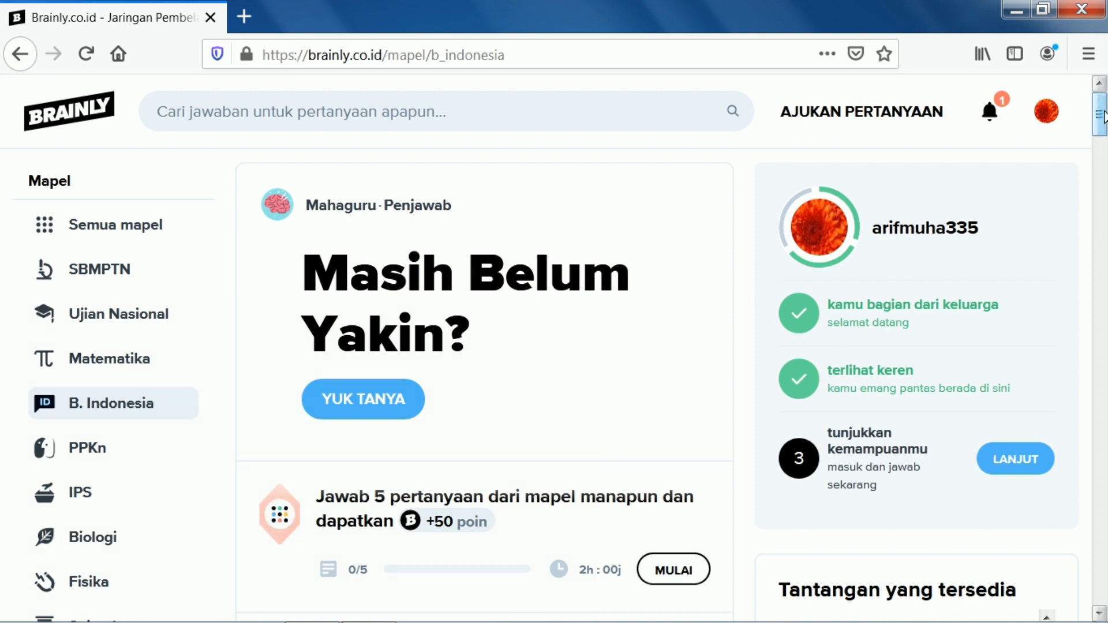
drag(1104, 115, 1106, 185)
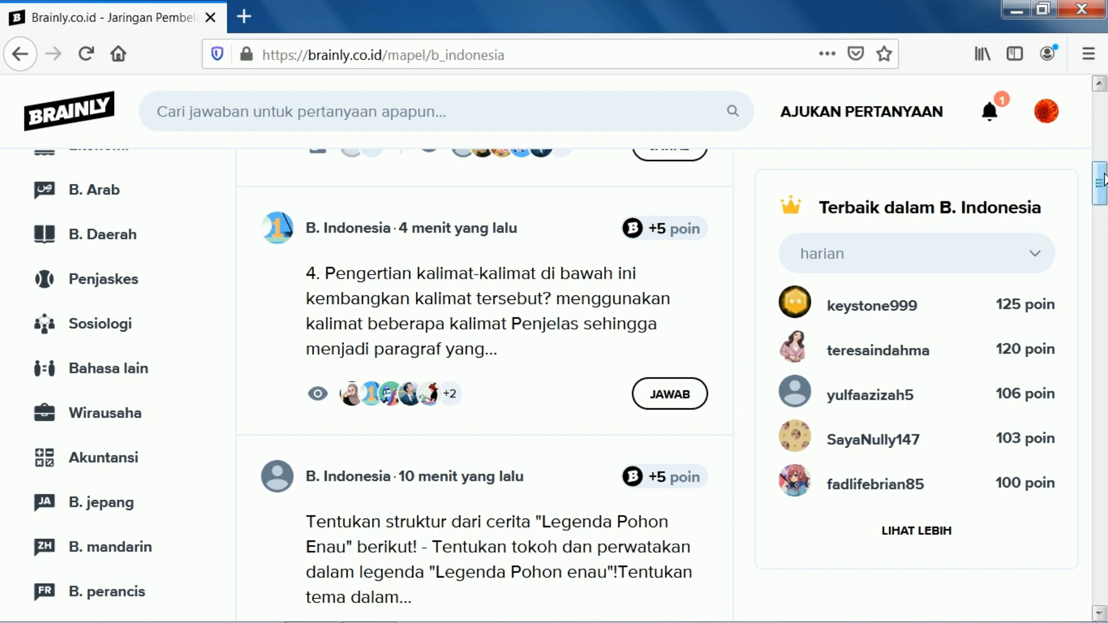
scroll(1104, 180, down, 10)
scroll(1105, 167, up, 10)
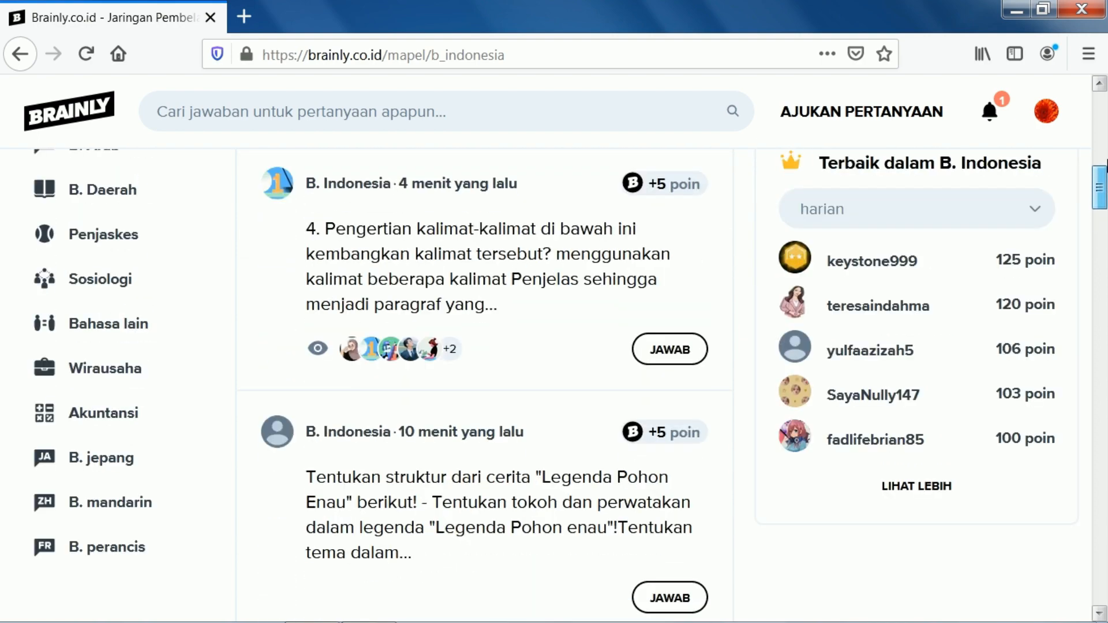
drag(1106, 159, 1107, 95)
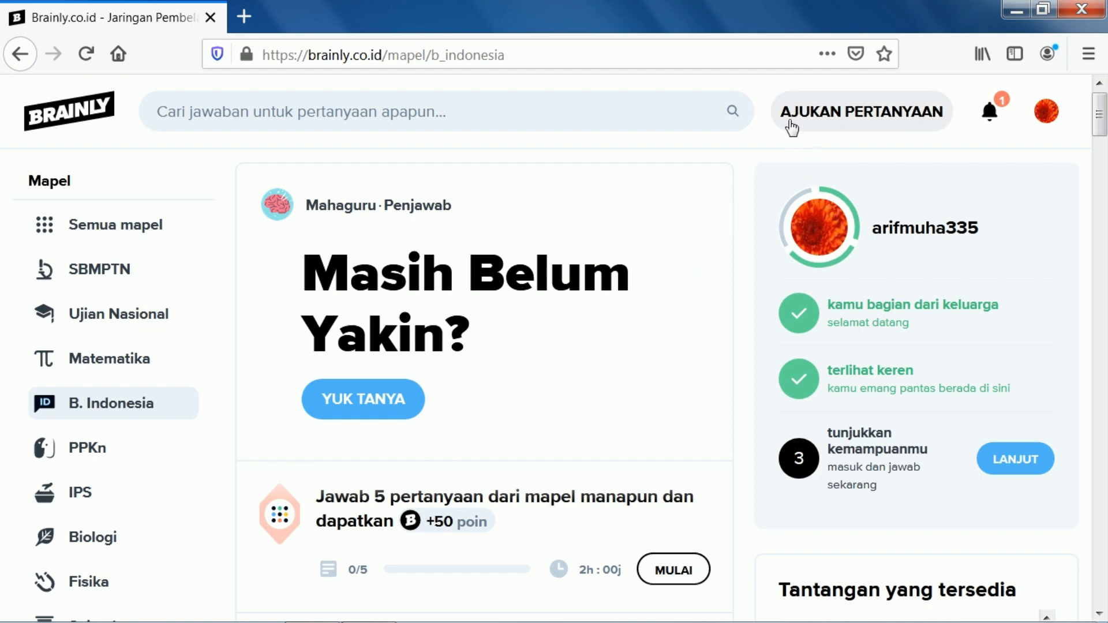
- Start a new question and write "mengapa kita selalu capek setelah berolahraga ?" as its text
click(870, 115)
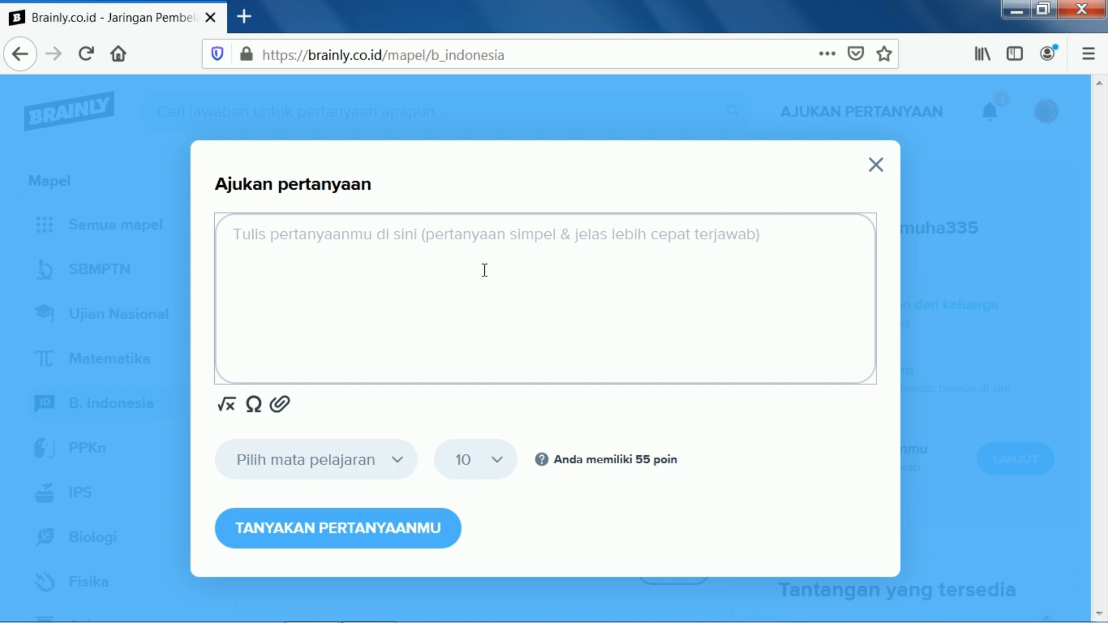
text(men)
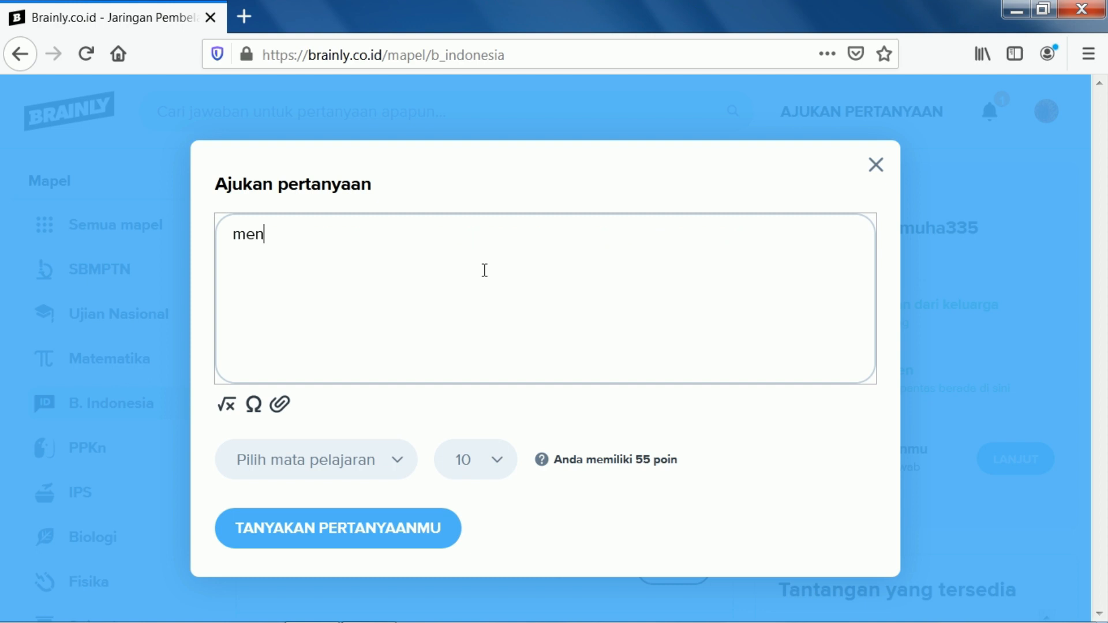
text(gapa kita selalu)
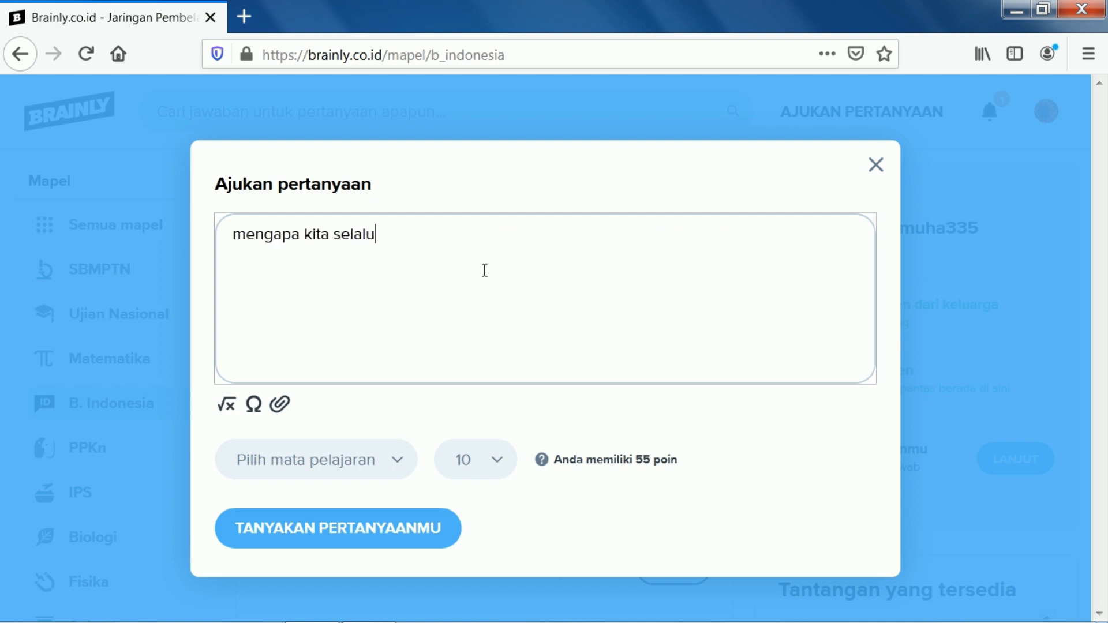
text( capek setelah )
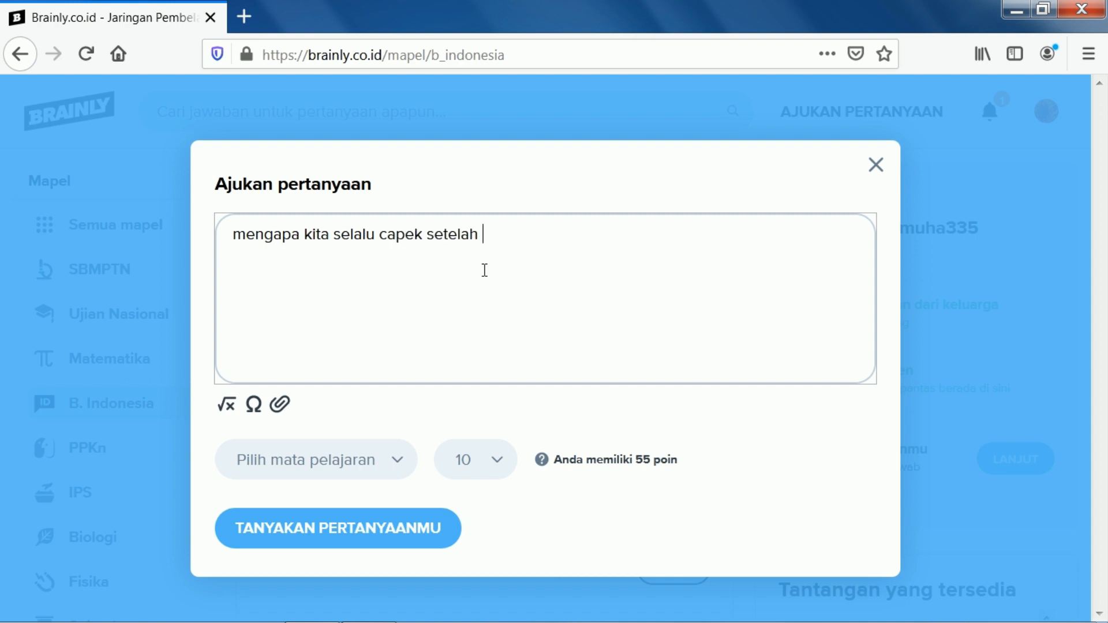
text(berolahraga)
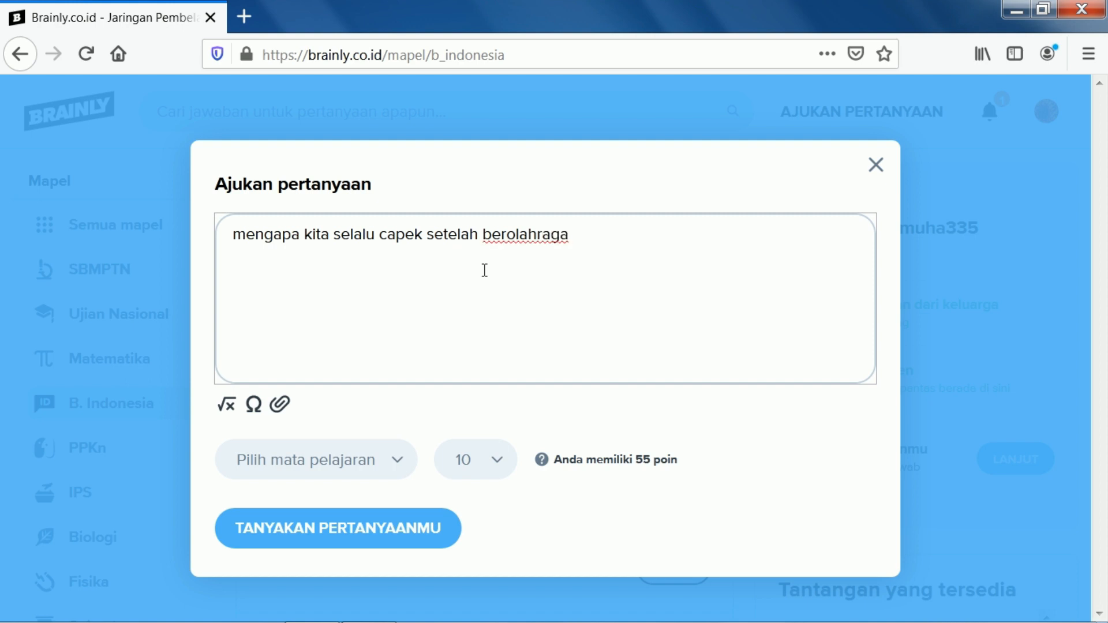
text( ?)
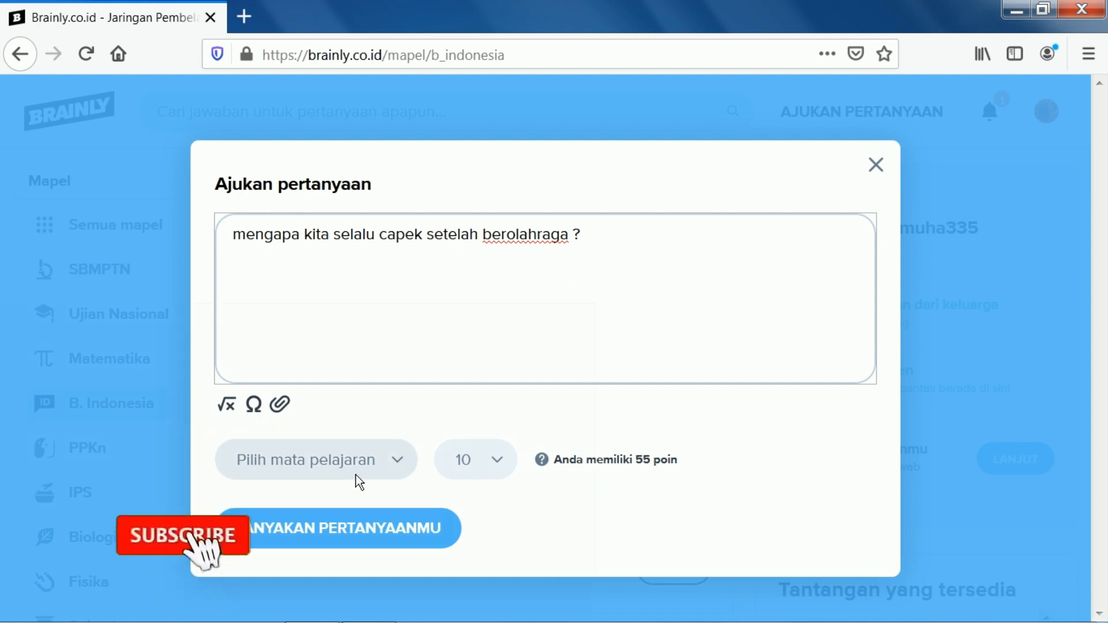
- Choose Penjaskes as the subject of the new question
click(372, 463)
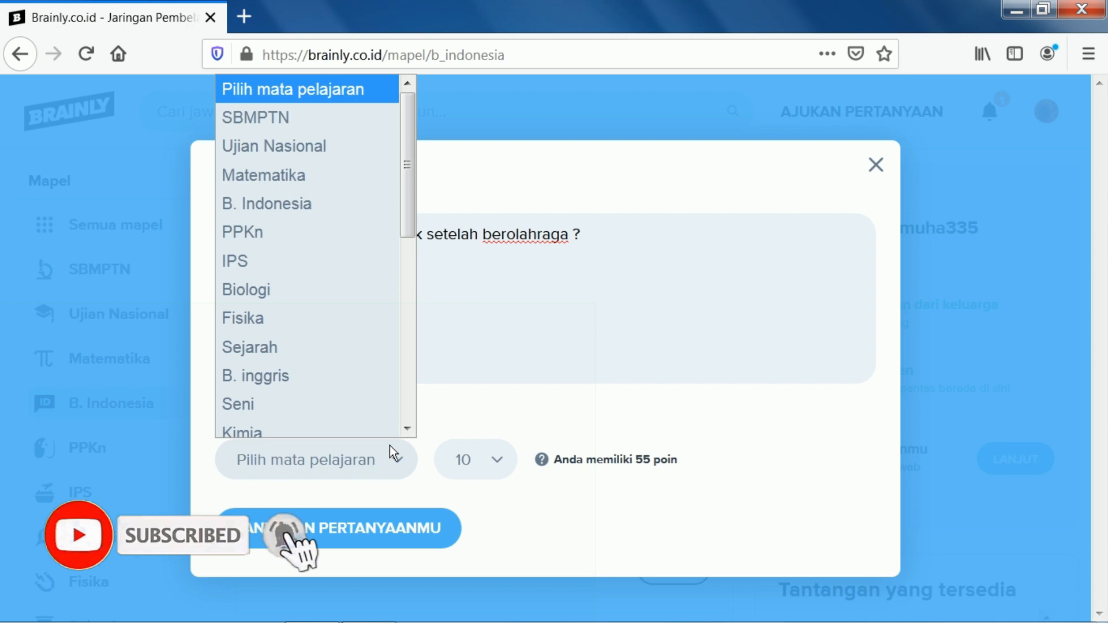
key(p)
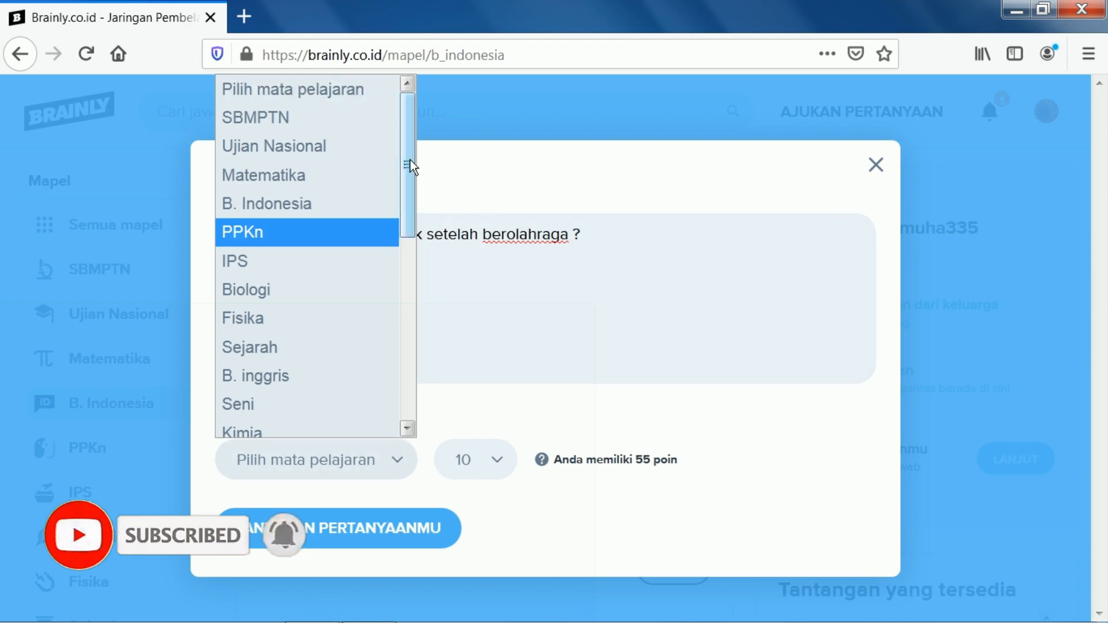
drag(408, 155, 406, 336)
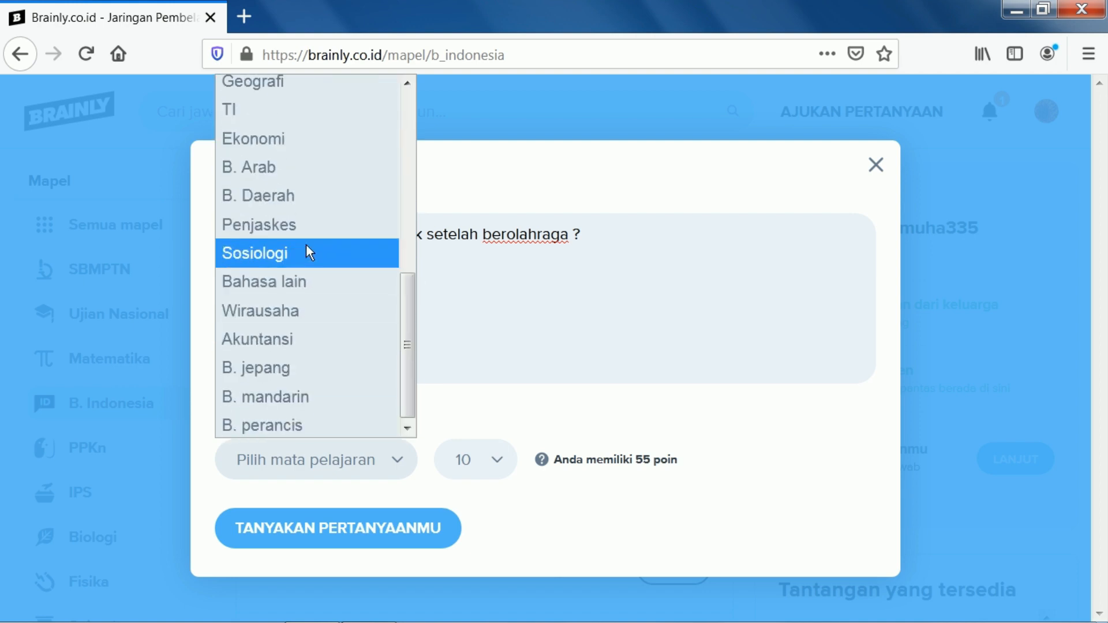
click(295, 225)
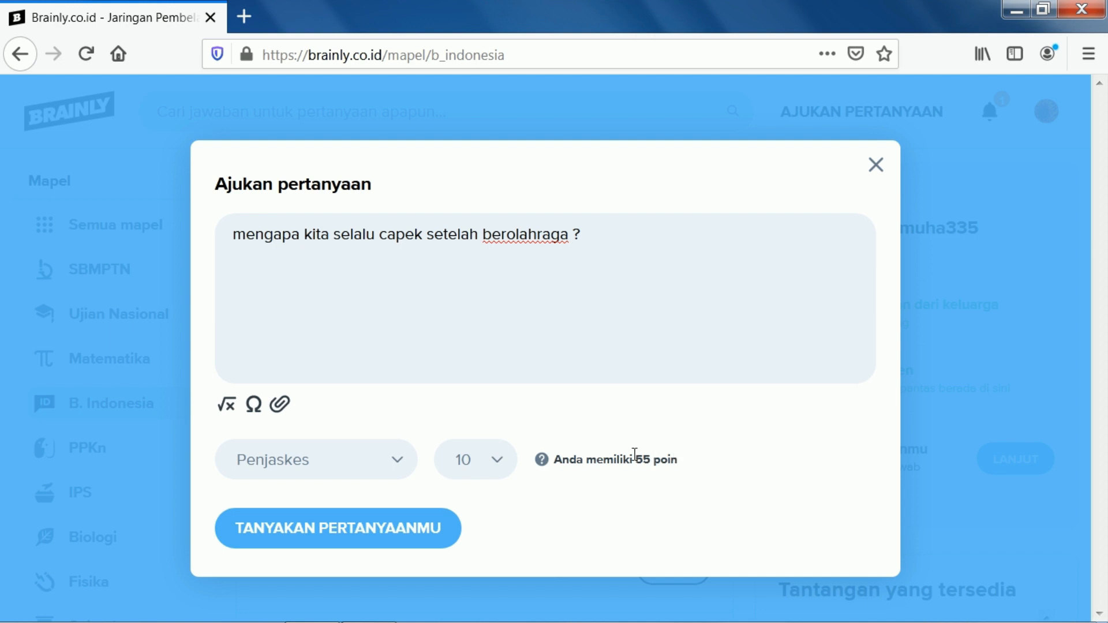
- Keep the question's points at 10 and post the question
click(493, 456)
scroll(501, 310, down, 1)
scroll(487, 88, up, 1)
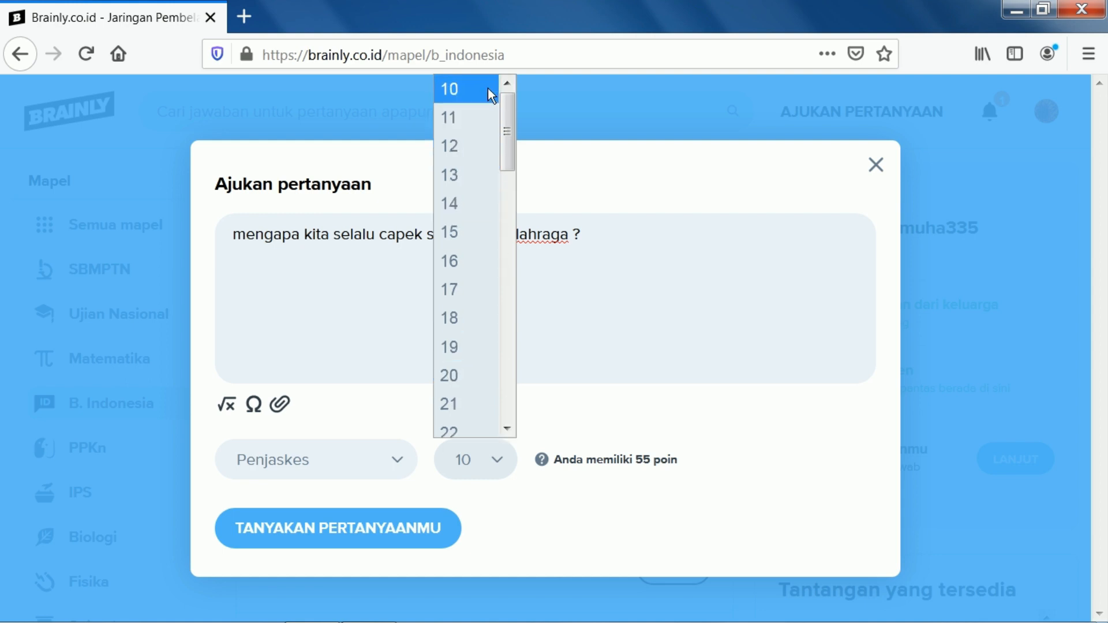
click(487, 88)
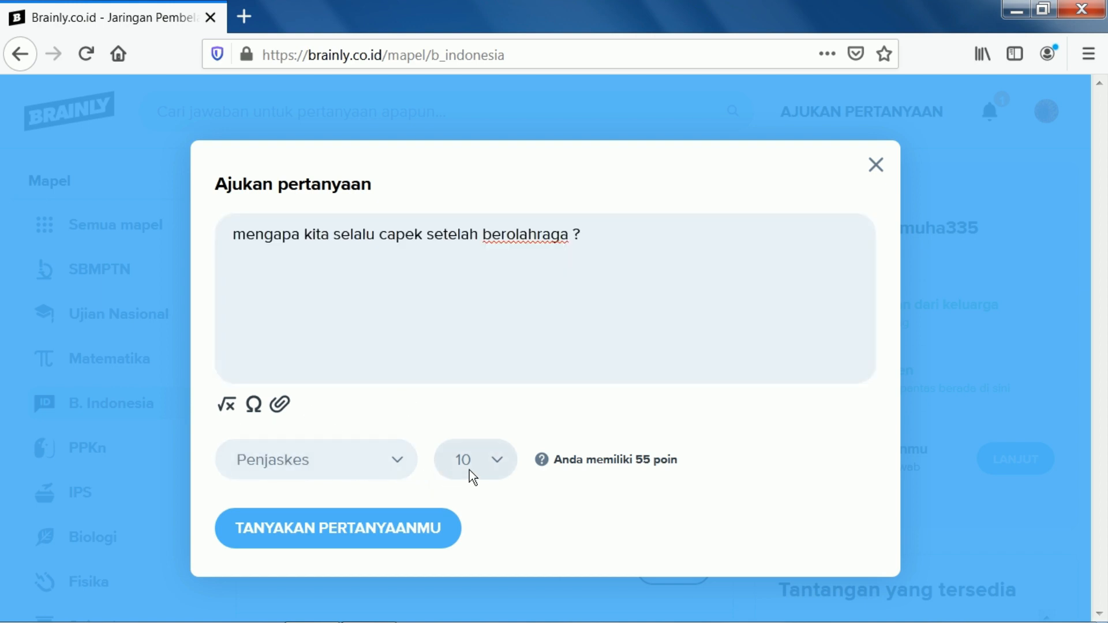
click(329, 545)
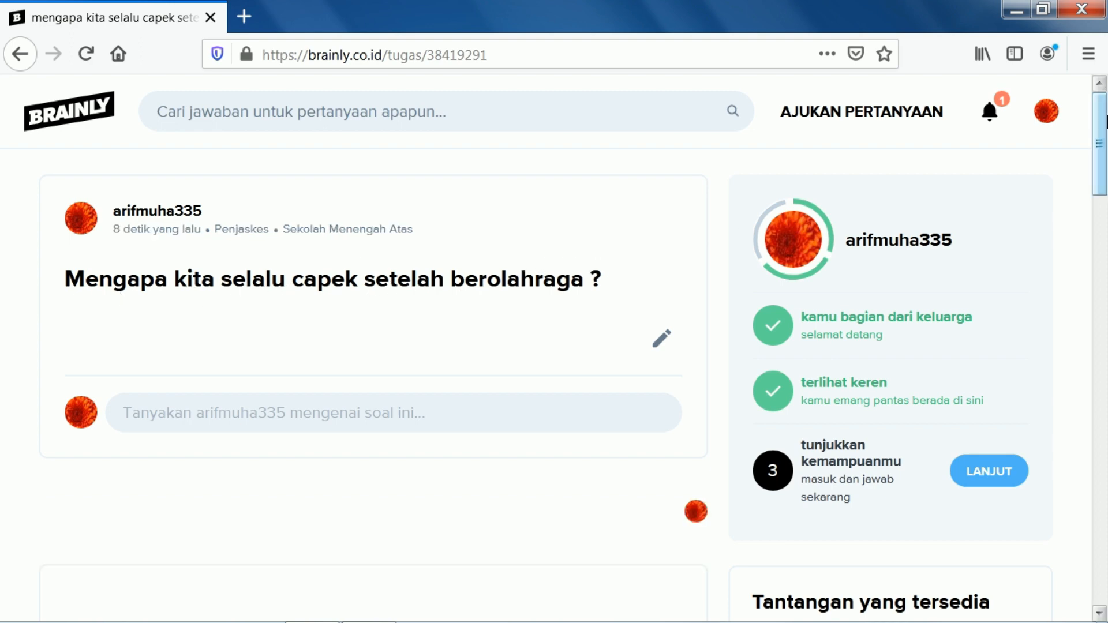
mouse_move(1106, 115)
mouse_down()
mouse_move(1105, 226)
mouse_move(1105, 117)
mouse_up()
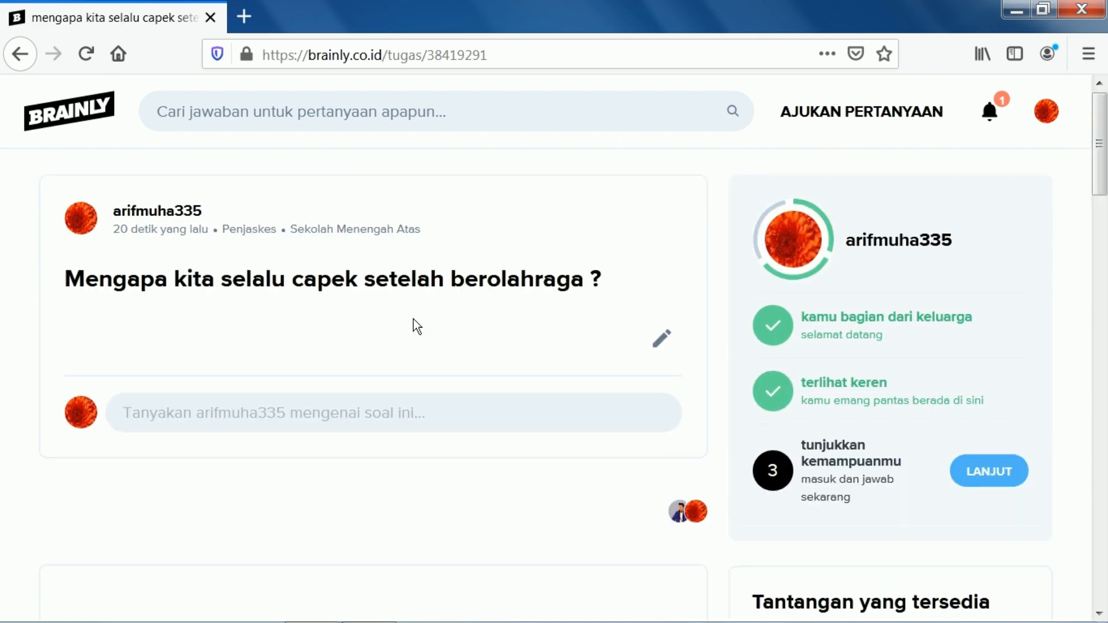